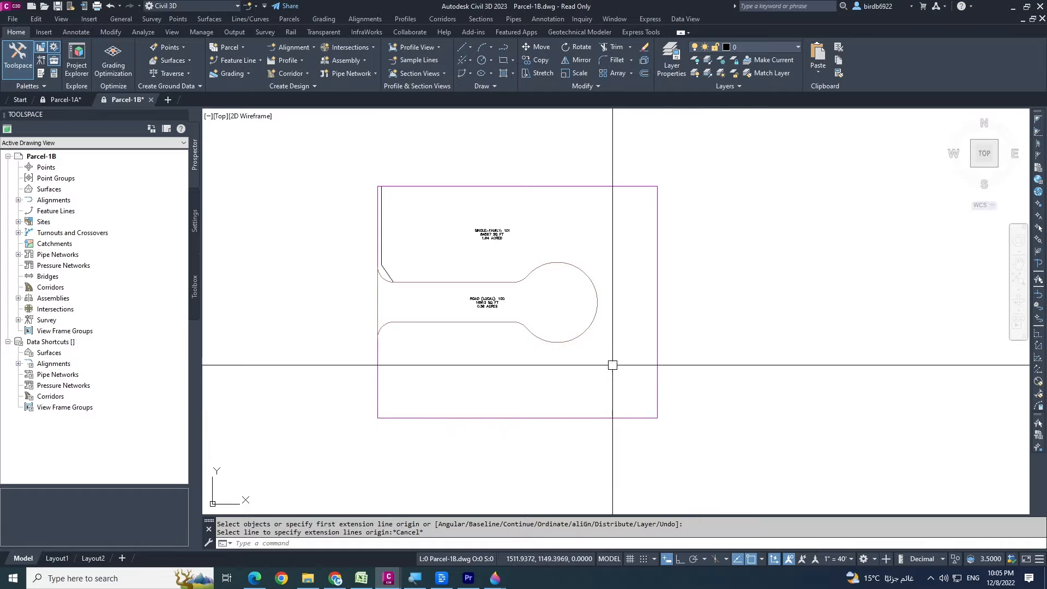
Examine the straight and curved boundary segments of the cul-de-sac road parcel within the site.
mouse_move(612, 364)
middle_mouse_down()
mouse_move(593, 364)
mouse_move(596, 381)
middle_mouse_up()
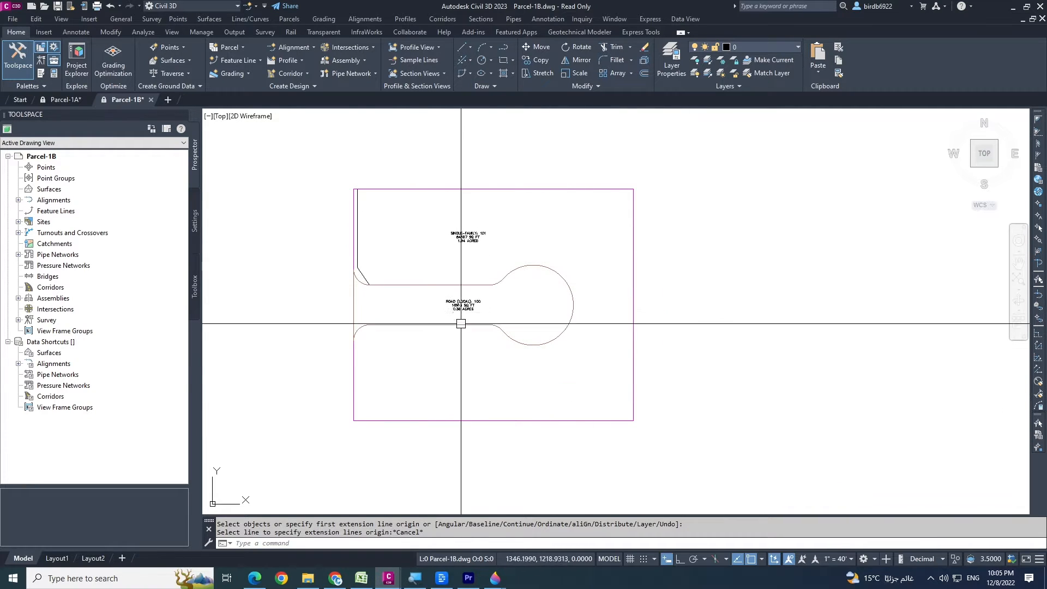
scroll(474, 329, "up", 1)
scroll(434, 350, "down", 1)
middle_click_drag(455, 346, 442, 343)
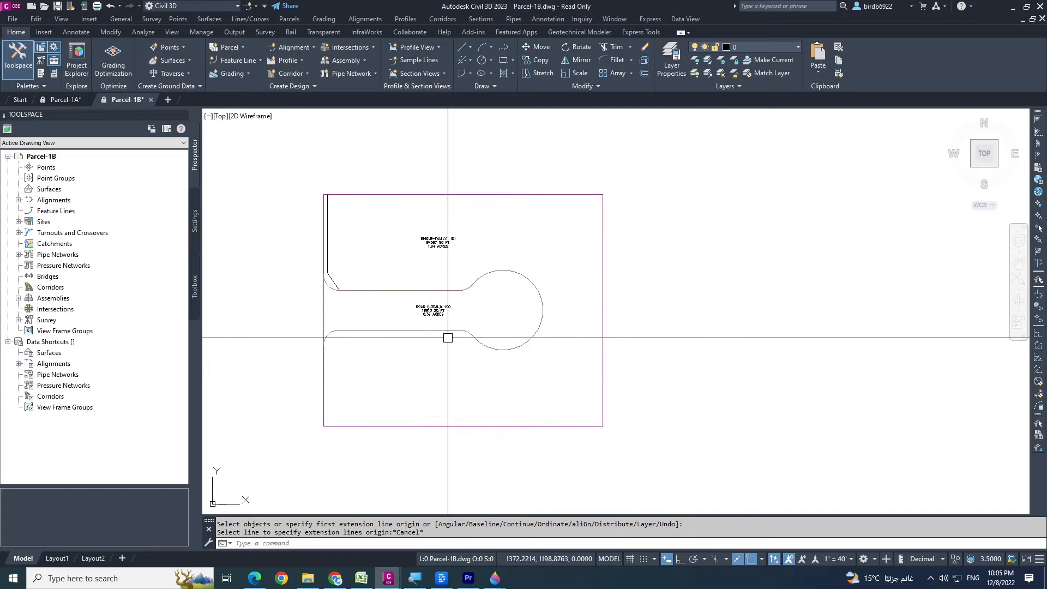
scroll(429, 327, "up", 2)
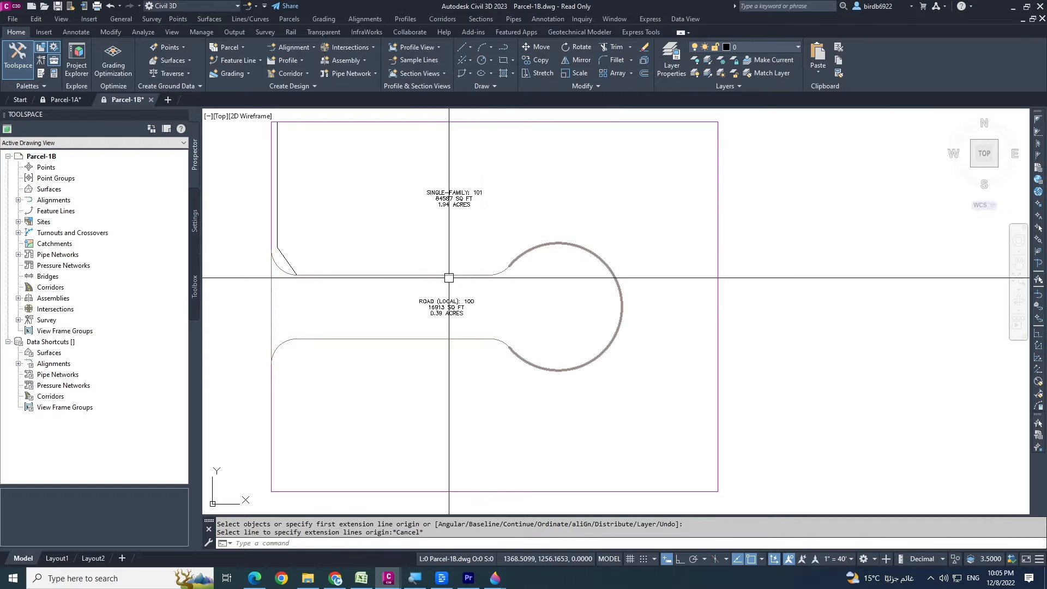
left_click(441, 275)
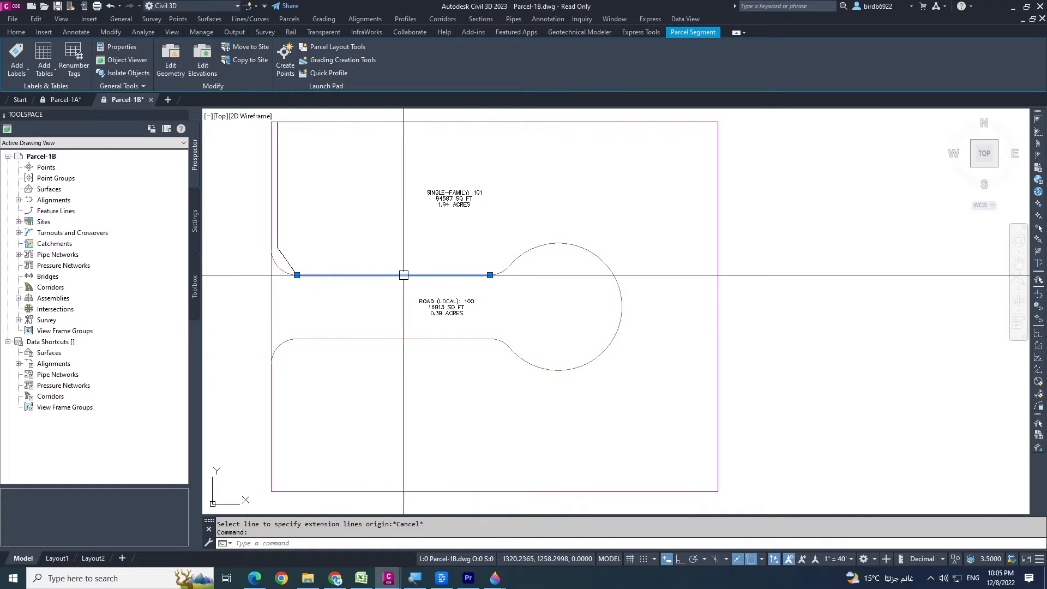
key("Escape")
scroll(285, 347, "up", 4)
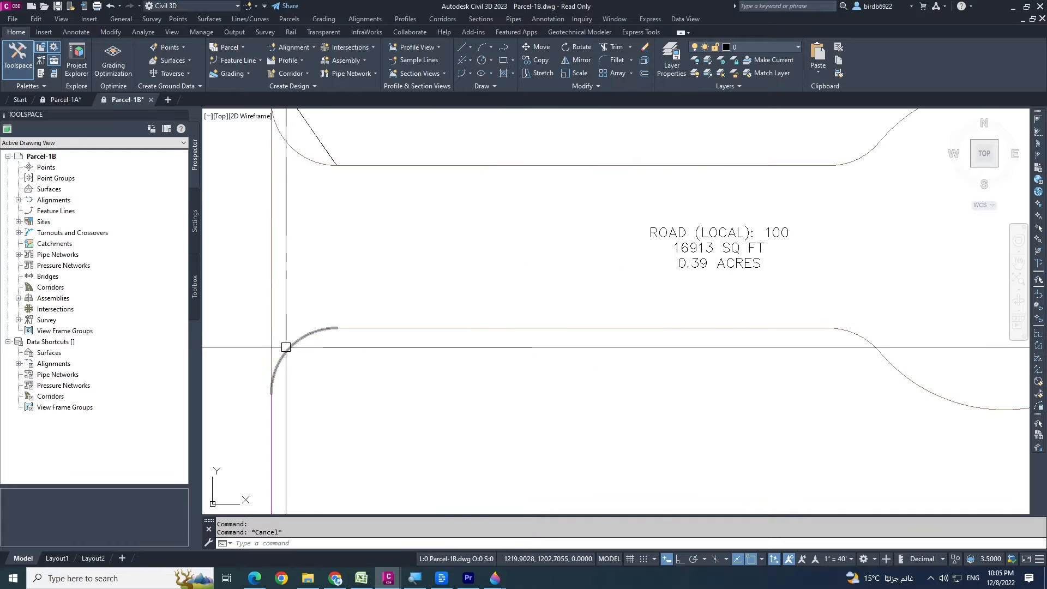
left_click(285, 347)
scroll(283, 339, "down", 3)
key("Escape")
scroll(301, 307, "down", 1)
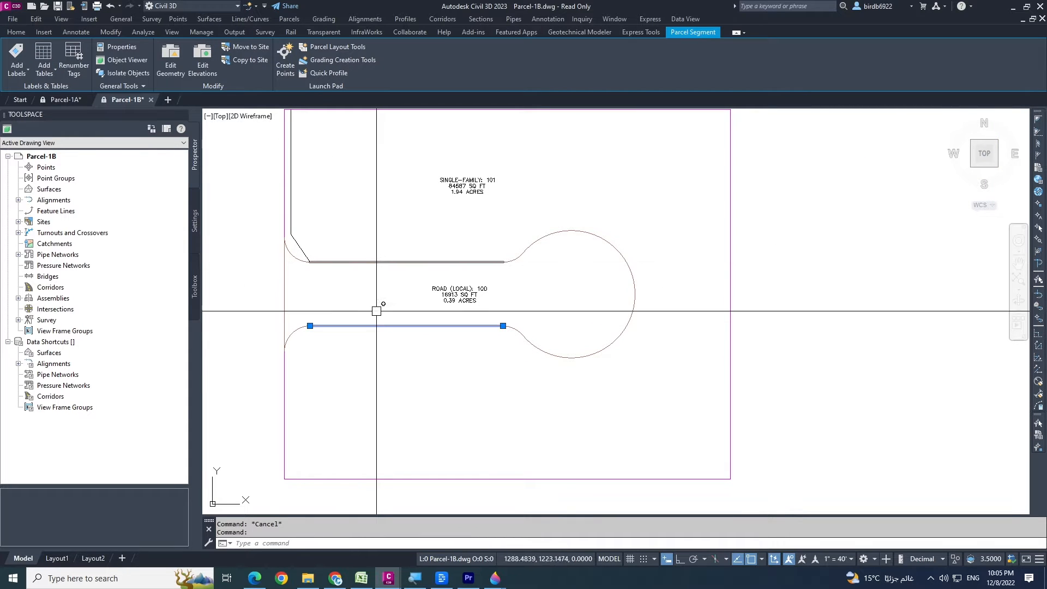
key("Escape")
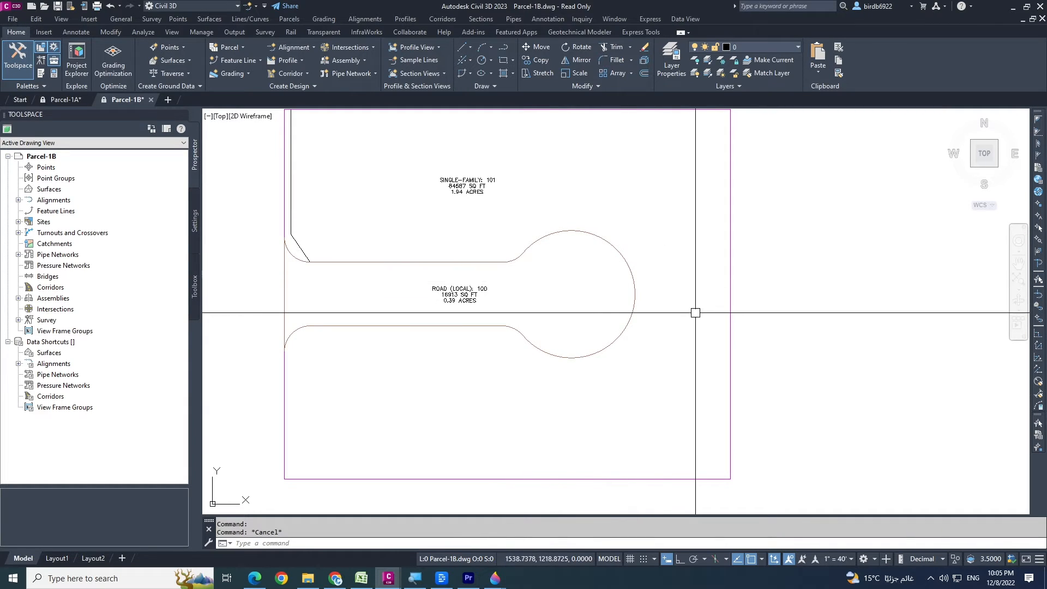
scroll(508, 332, "down", 2)
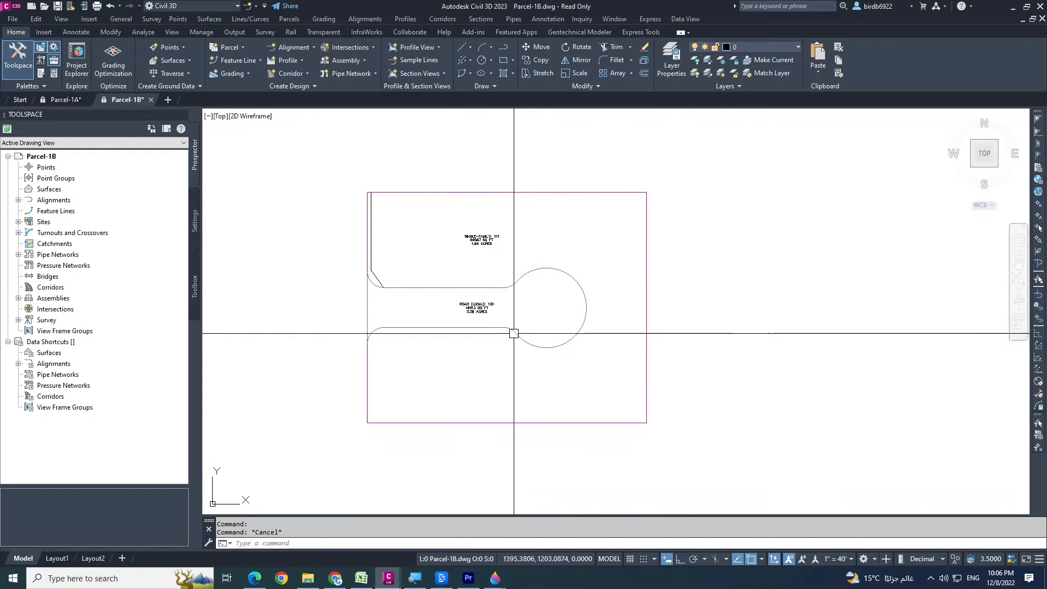
scroll(517, 300, "up", 2)
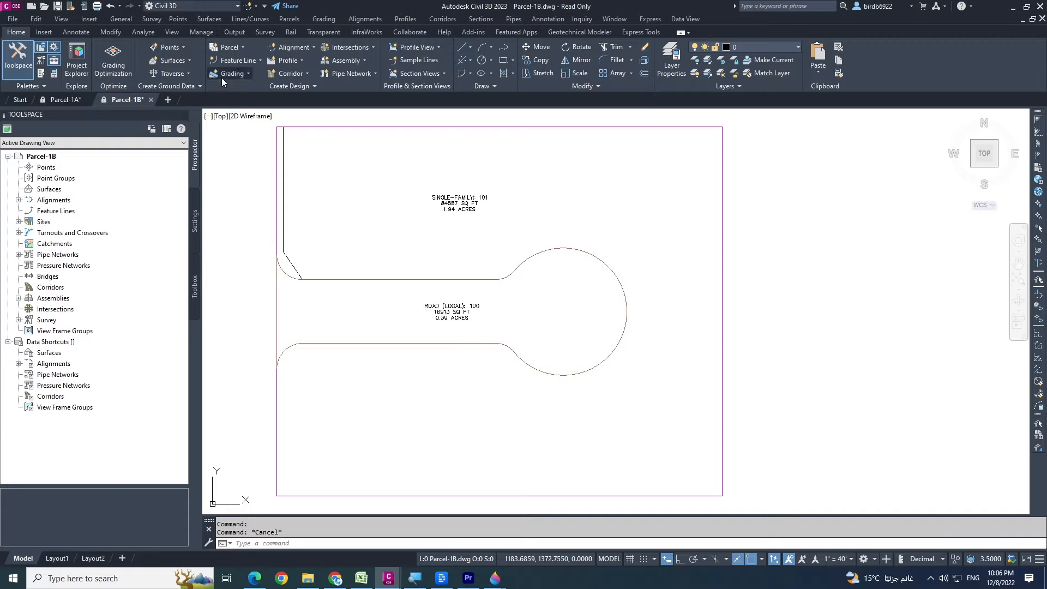
Dimension the upper straight edge of the road parcel, placing the dimension line above it inside the single-family parcel.
left_click(76, 33)
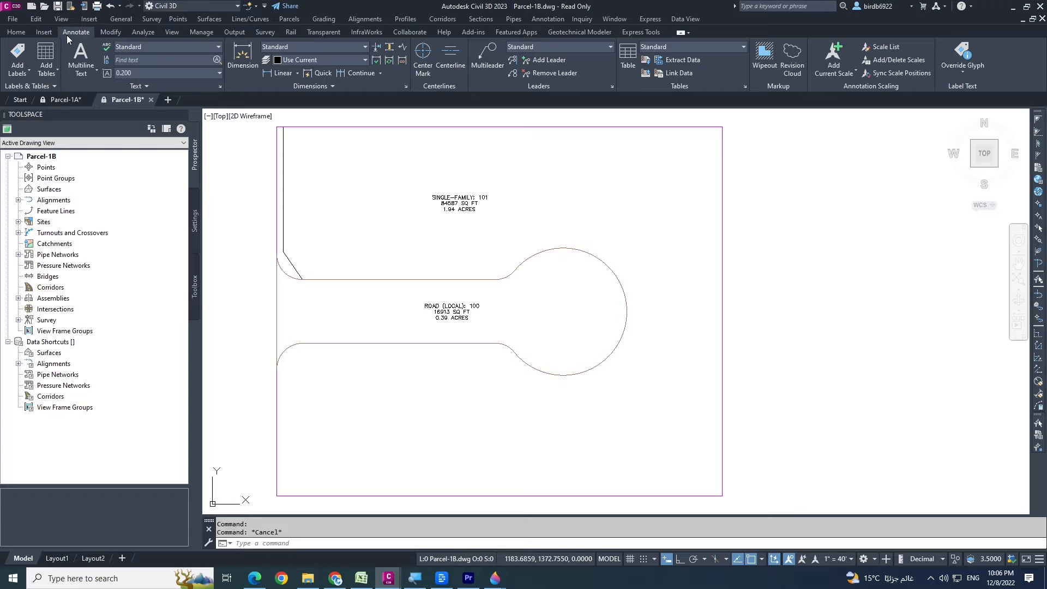
left_click(297, 74)
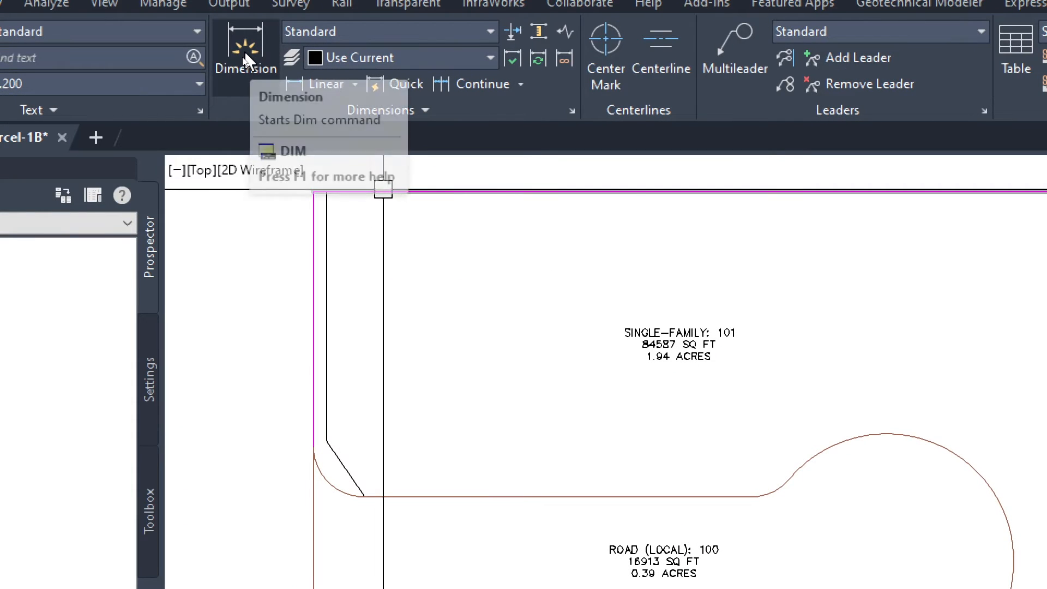
left_click(245, 60)
scroll(447, 338, "down", 6)
scroll(430, 453, "up", 6)
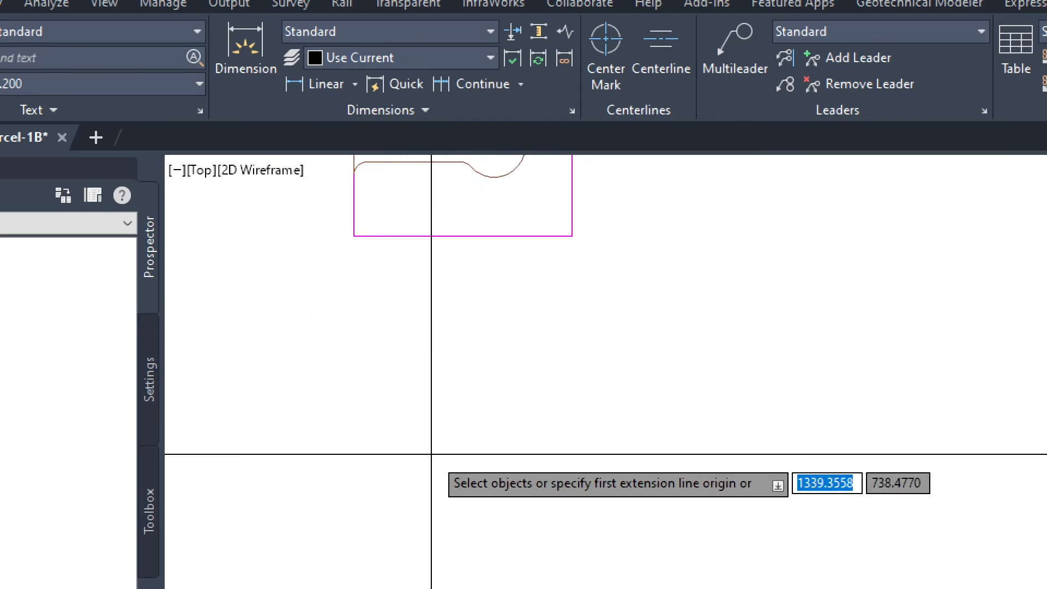
middle_click_drag(453, 305, 540, 564)
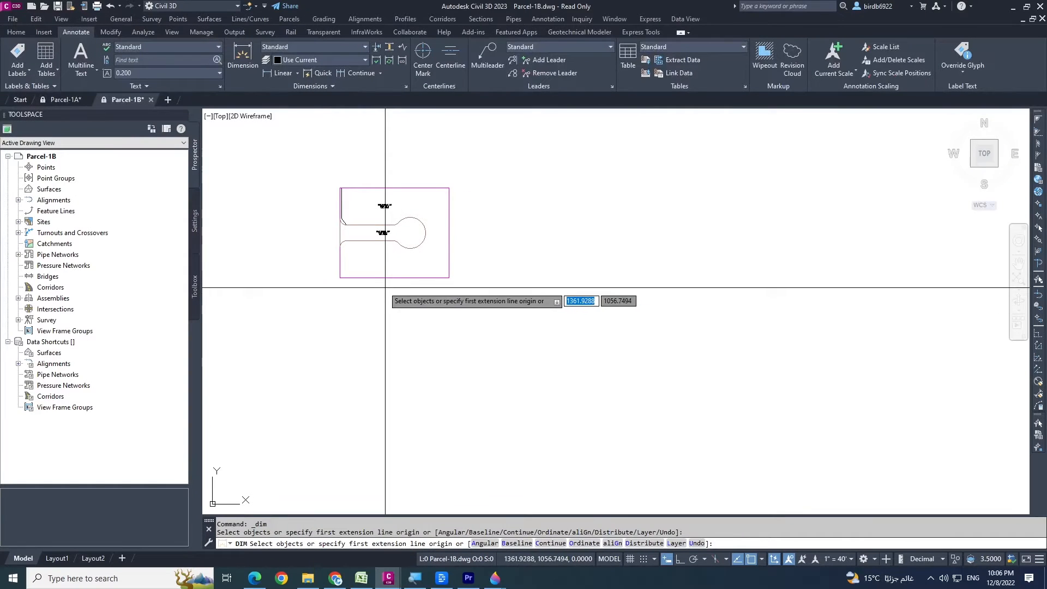
scroll(525, 364, "up", 6)
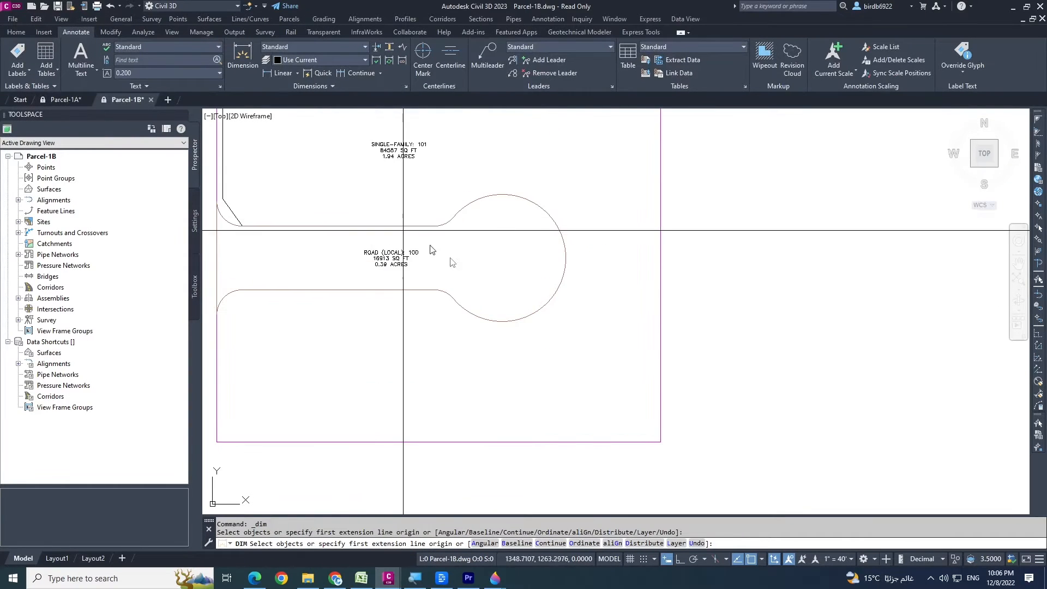
scroll(556, 334, "down", 2)
scroll(441, 277, "up", 2)
middle_click_drag(449, 284, 539, 292)
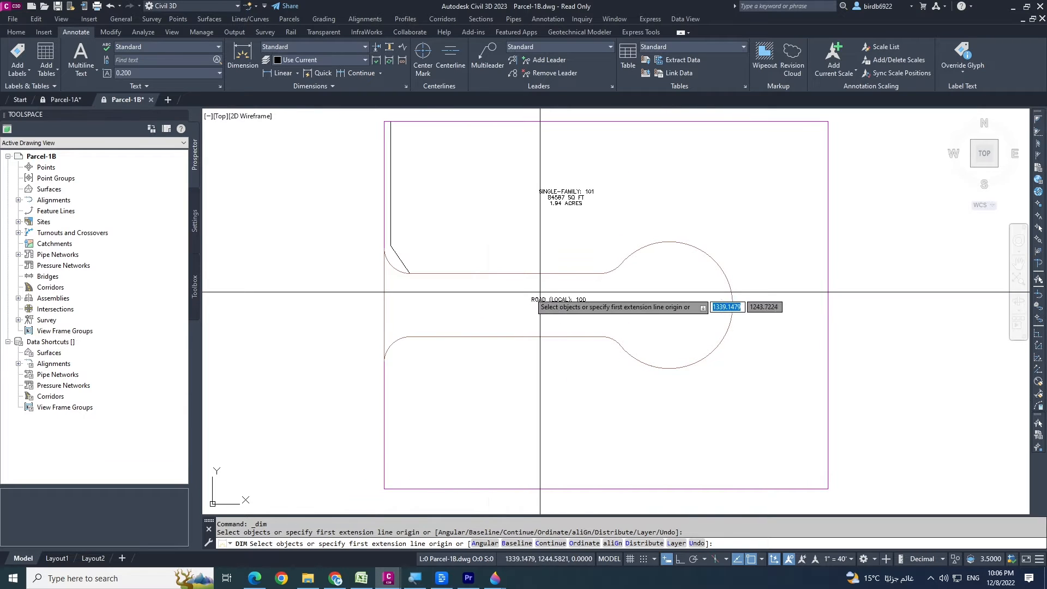
scroll(469, 281, "up", 2)
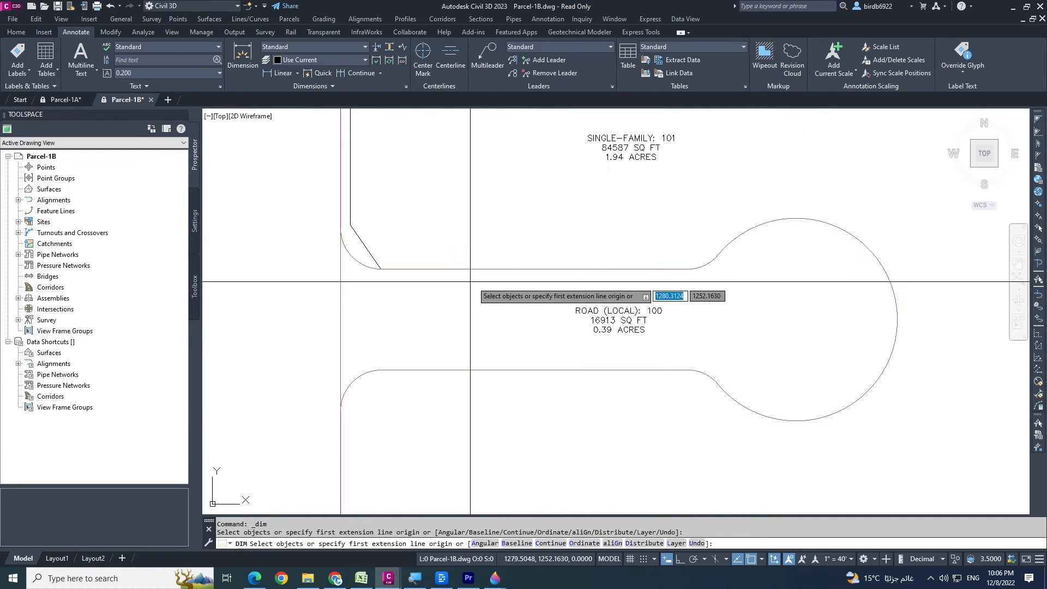
left_click(507, 267)
left_click(509, 224)
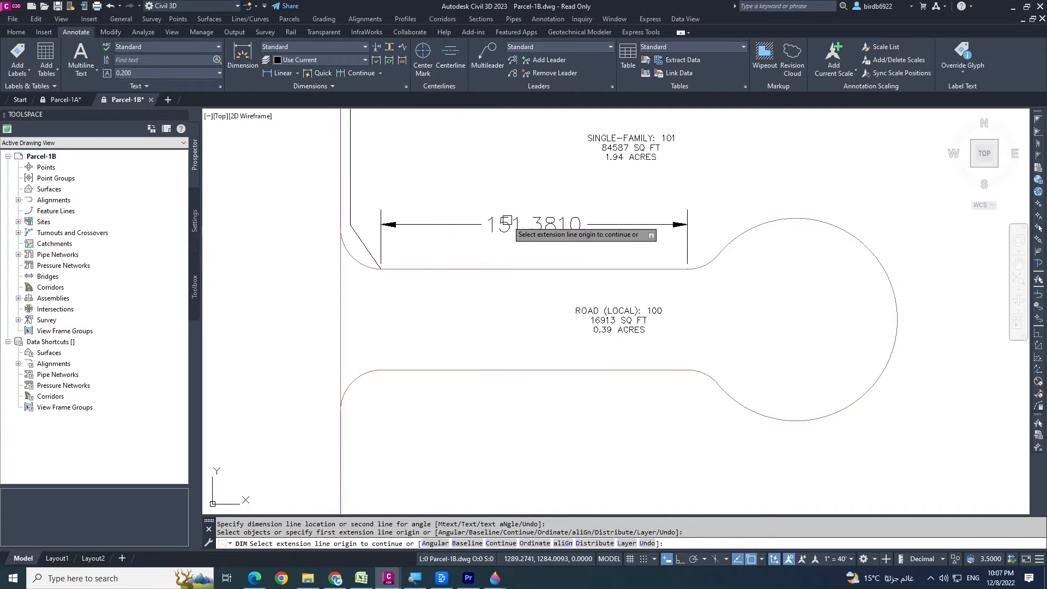
Add a radius dimension to the large cul-de-sac arc, placing its text outside the bulb to the upper right.
scroll(513, 248, "down", 4)
scroll(610, 273, "up", 2)
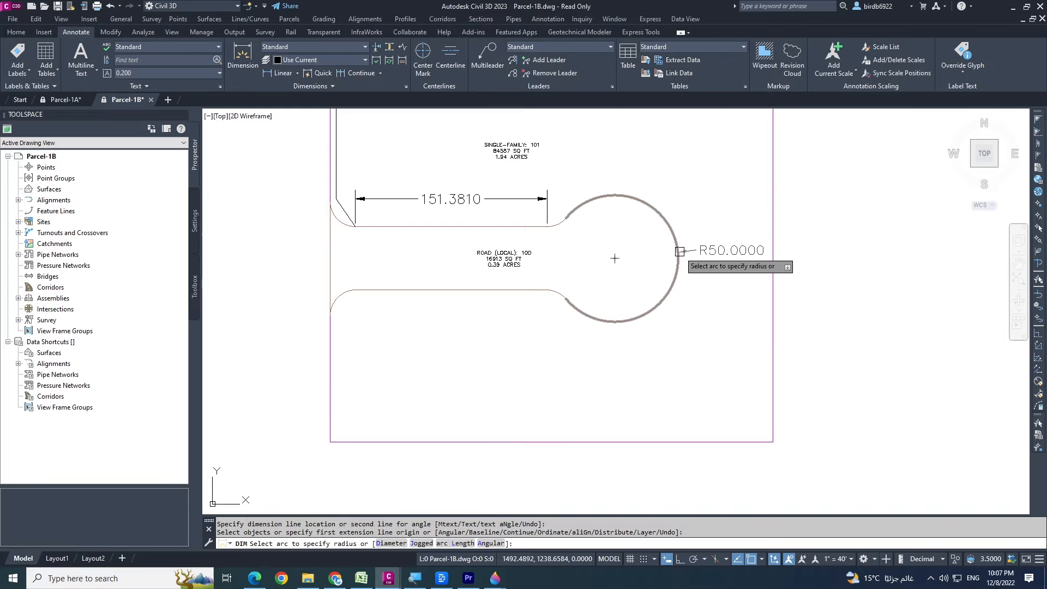
left_click(679, 251)
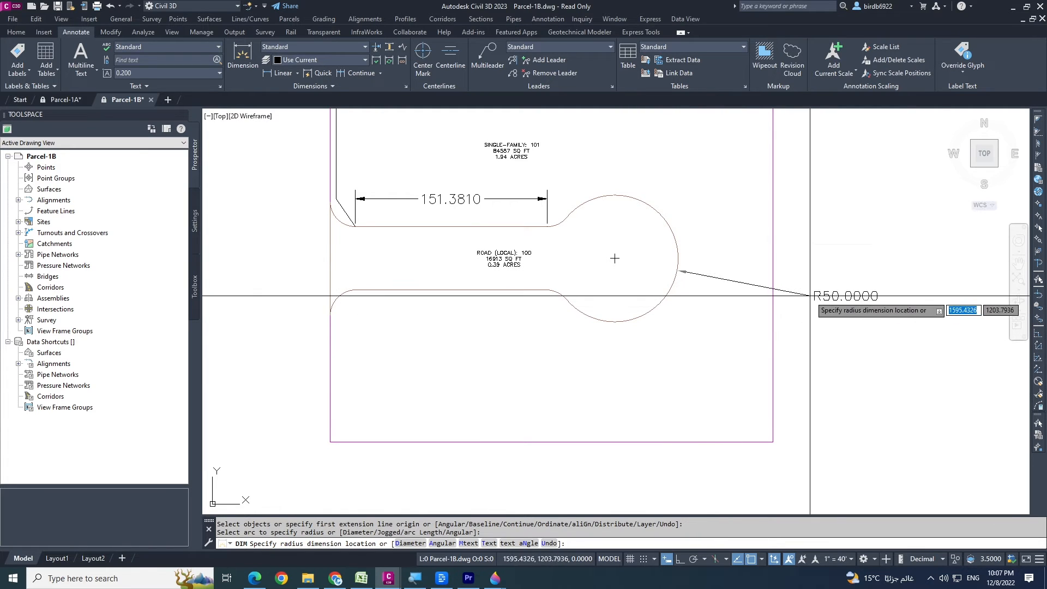
left_click(733, 184)
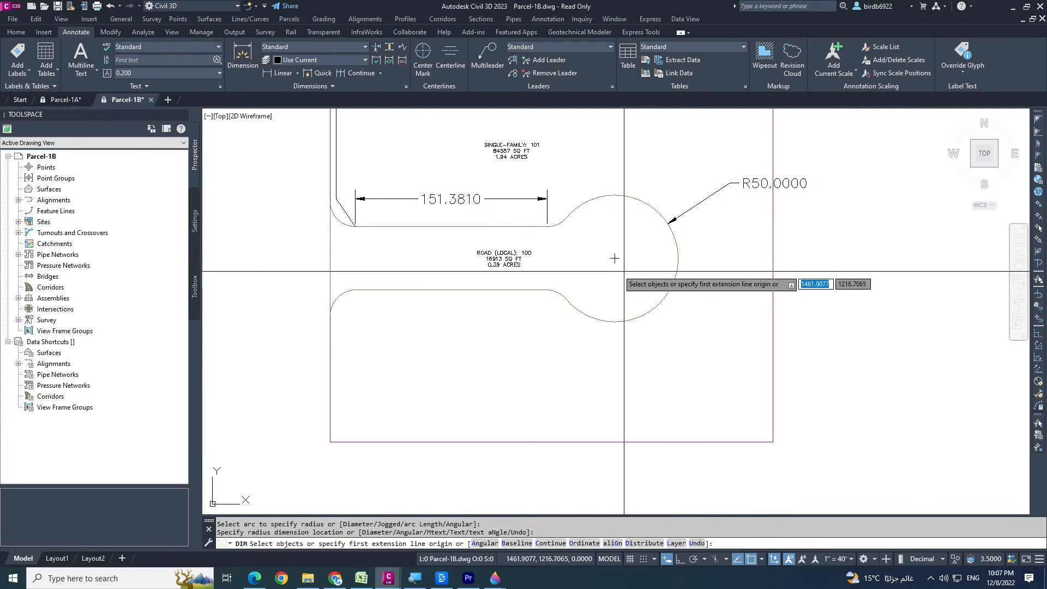
Add a radius dimension to the small lower arc joining the straight road edge to the cul-de-sac, placing its text inside the bulb.
scroll(623, 271, "up", 5)
scroll(685, 238, "down", 5)
scroll(636, 276, "up", 2)
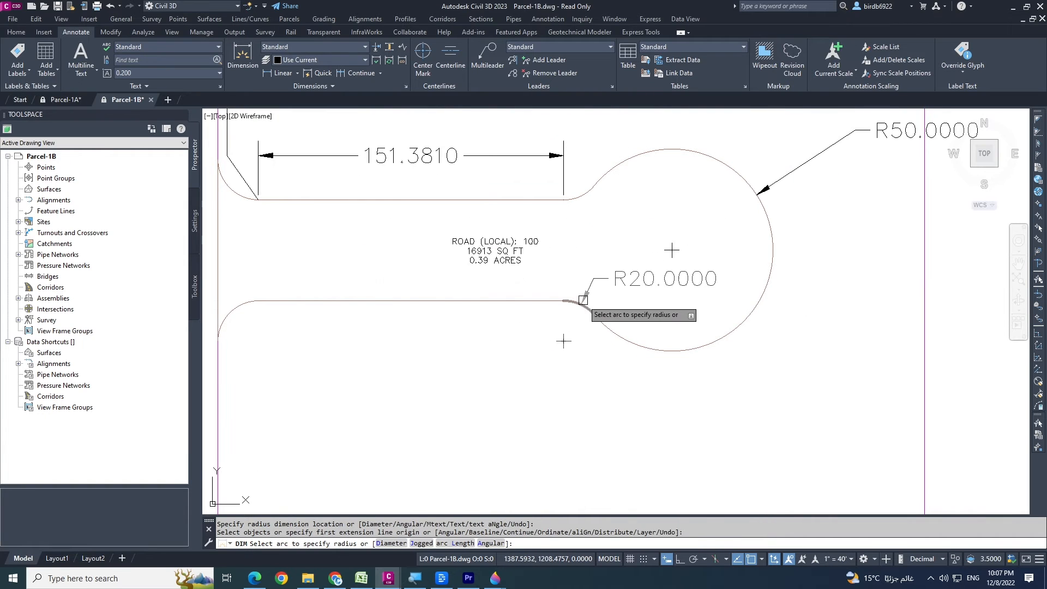
left_click(586, 303)
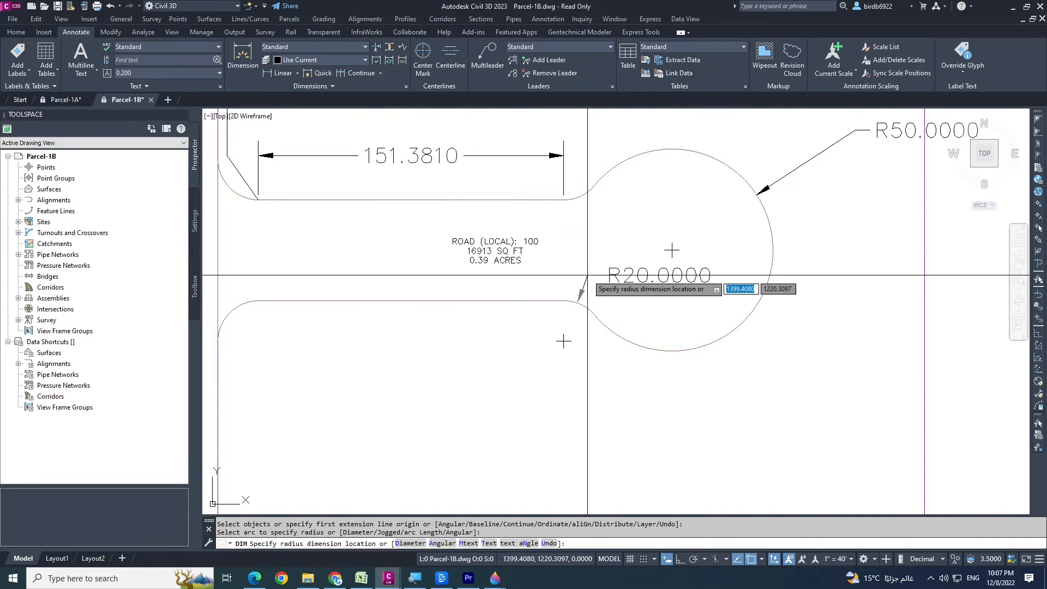
left_click(603, 270)
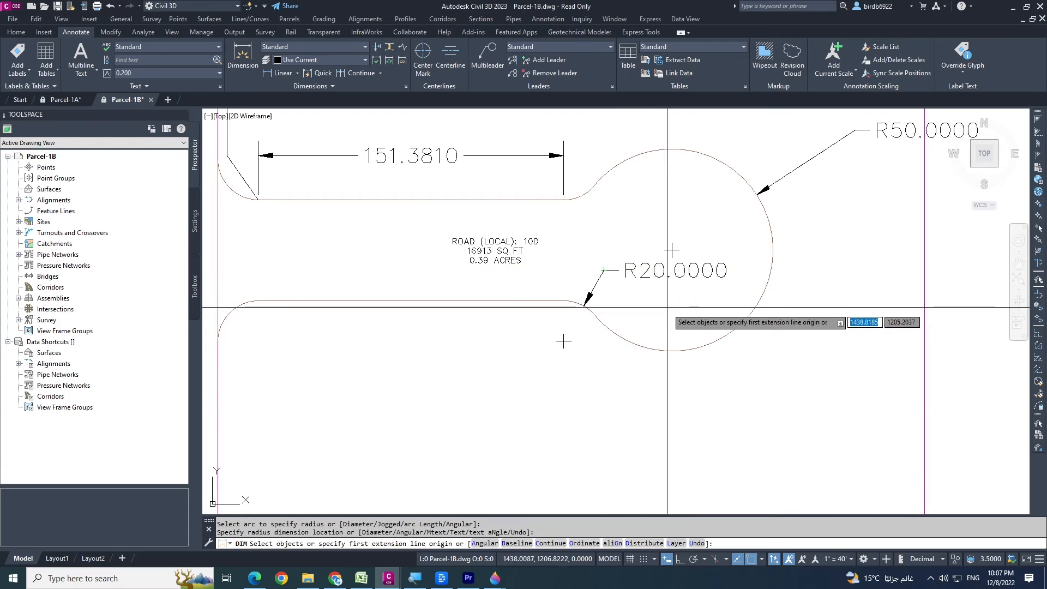
Dimension the lower straight road edge below the line and the road's opening on the site's west boundary outside the site.
scroll(621, 262, "down", 5)
scroll(596, 308, "up", 5)
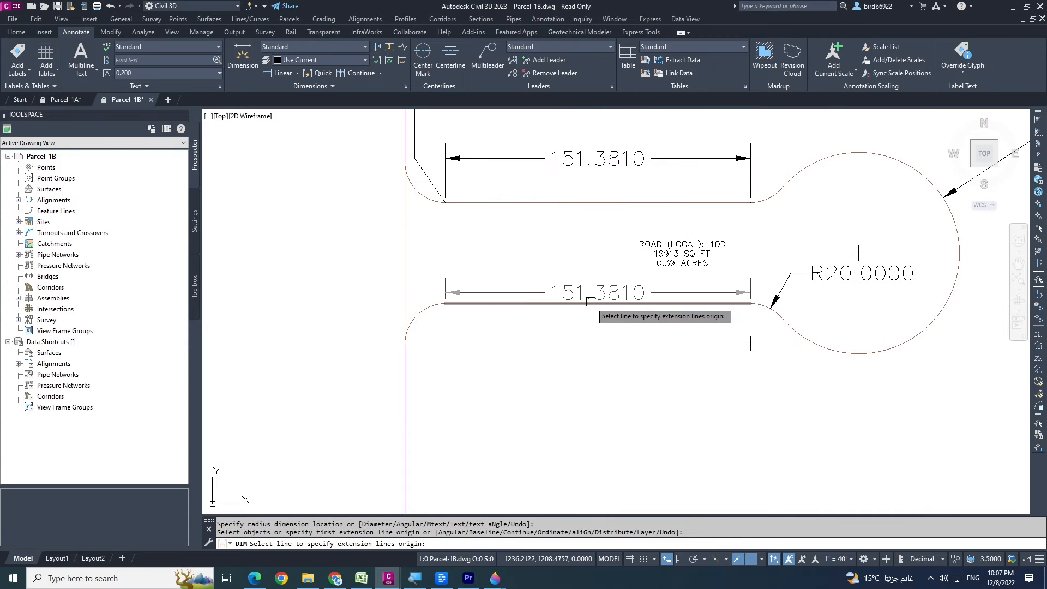
left_click(590, 302)
left_click(597, 343)
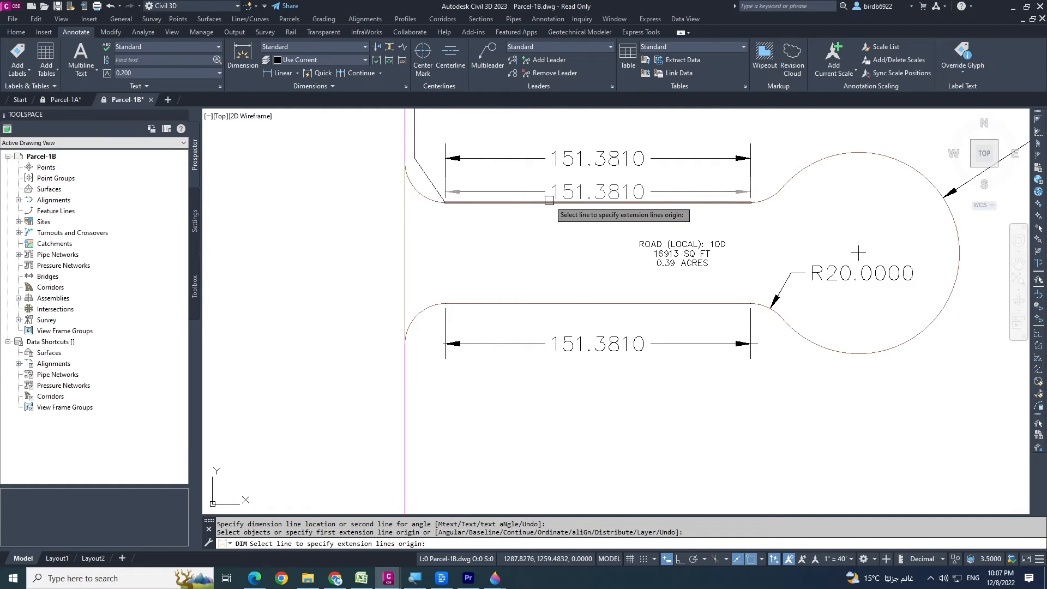
left_click(403, 214)
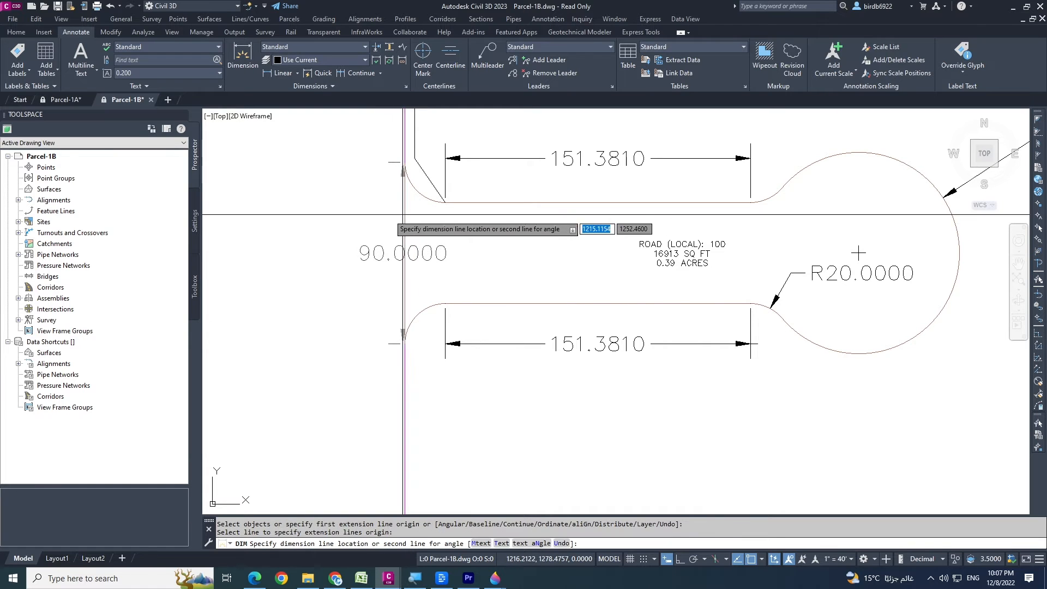
left_click(346, 215)
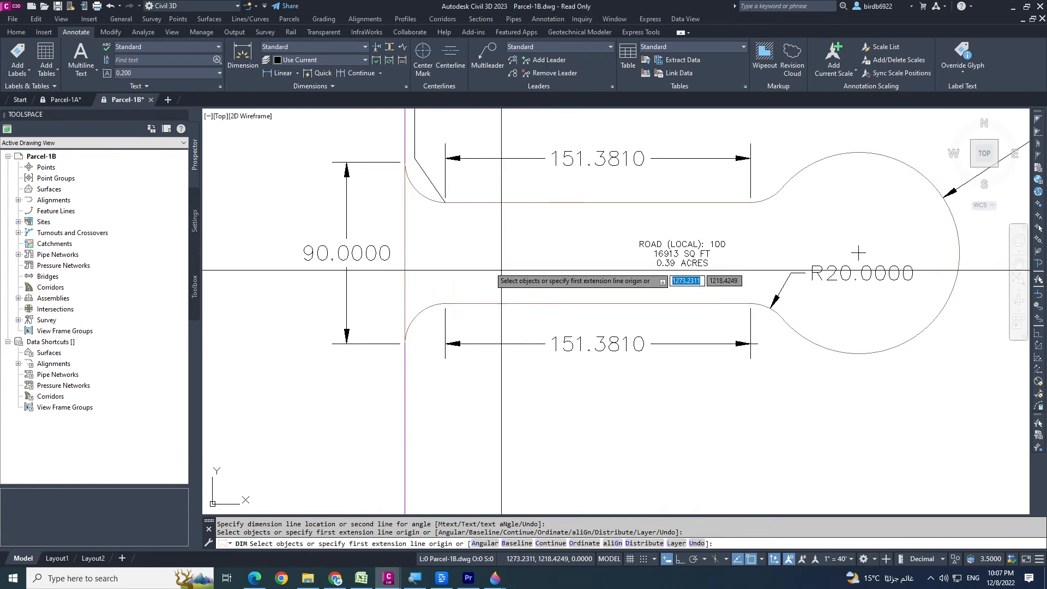
Add an aligned dimension to the short diagonal line at the road's upper entrance corner, offset toward the single-family parcel.
middle_click_drag(444, 199, 491, 343)
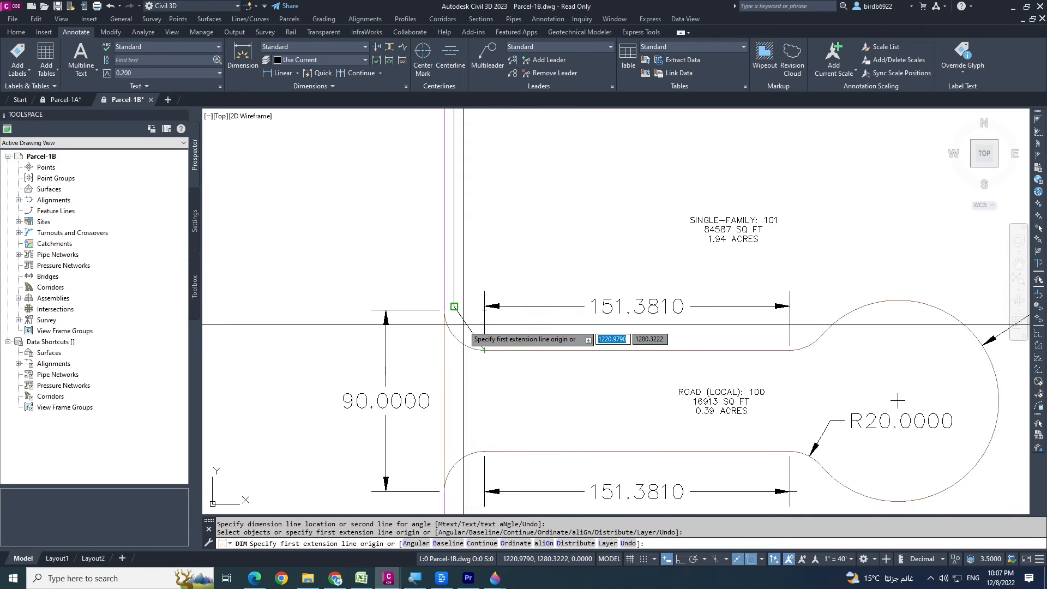
scroll(464, 326, "up", 5)
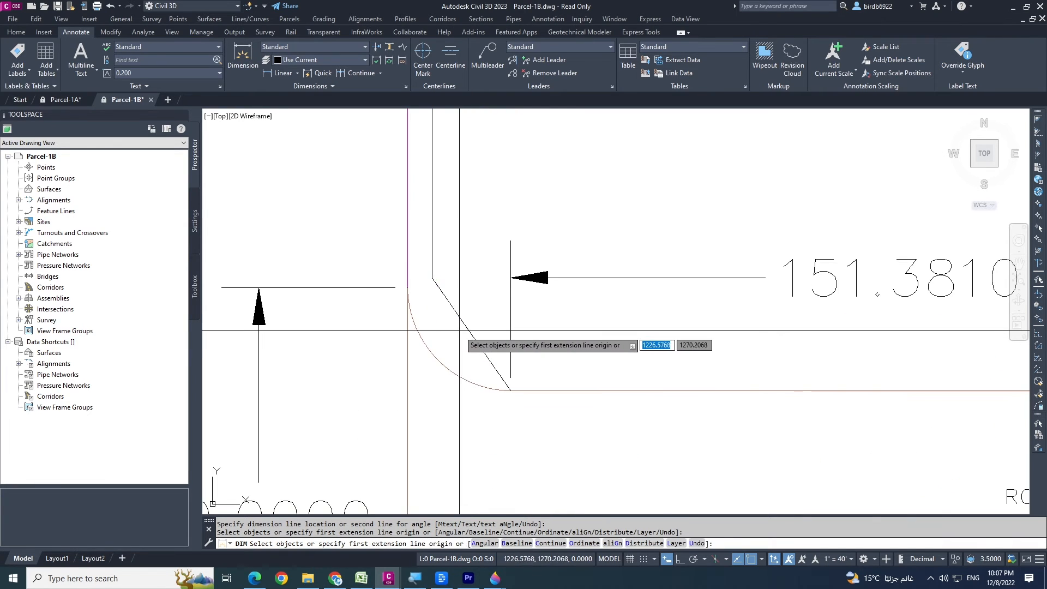
key("Return")
left_click(464, 325)
scroll(465, 325, "down", 6)
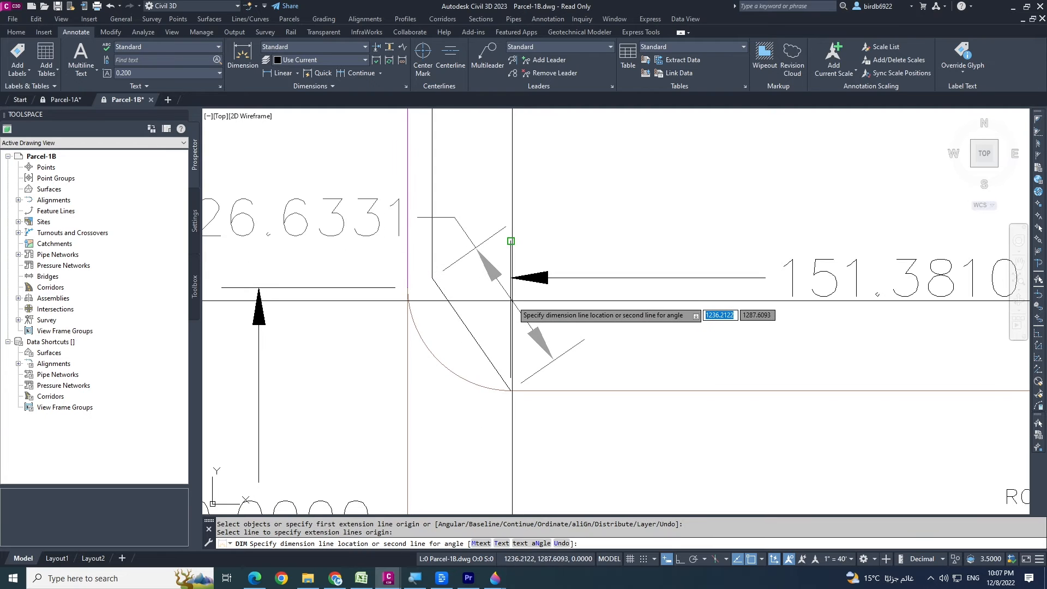
scroll(516, 288, "up", 4)
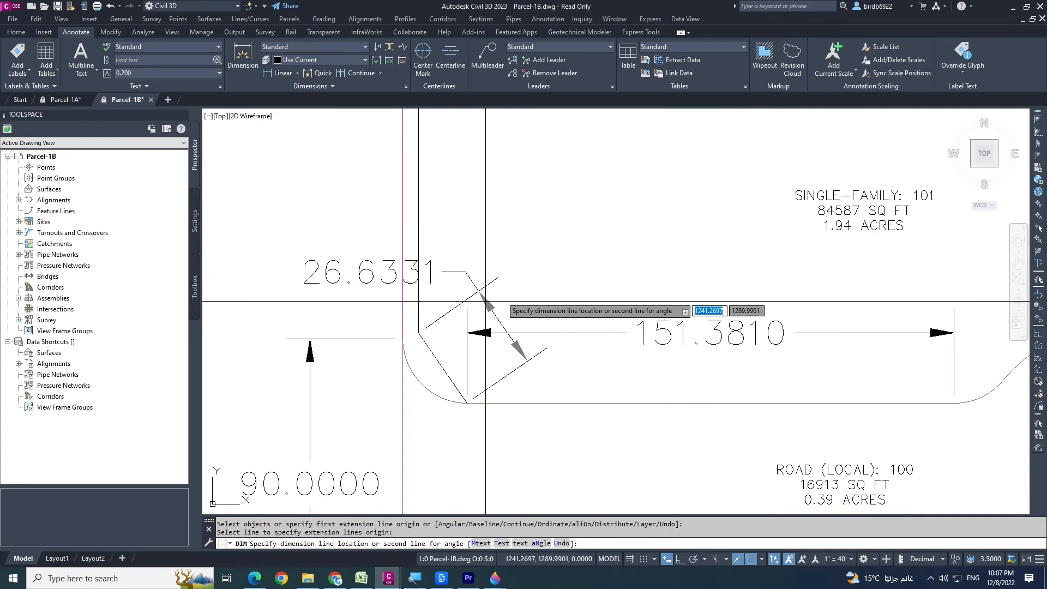
left_click(544, 276)
scroll(544, 276, "down", 4)
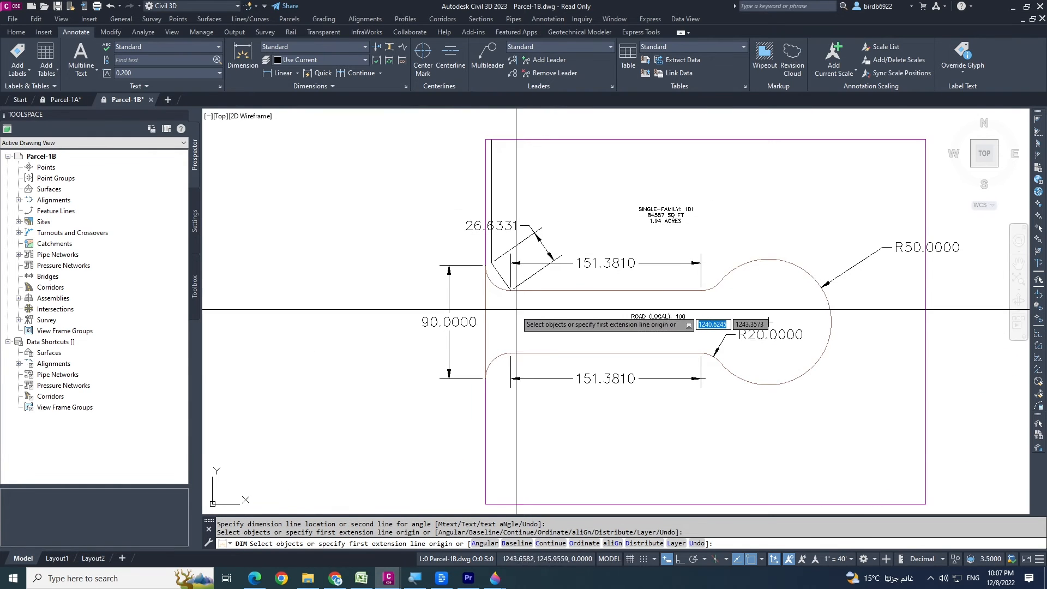
Add a radius dimension to the upper entrance arc of the road, placing its text outside the west boundary.
scroll(519, 315, "up", 3)
left_click(474, 243)
scroll(480, 251, "down", 4)
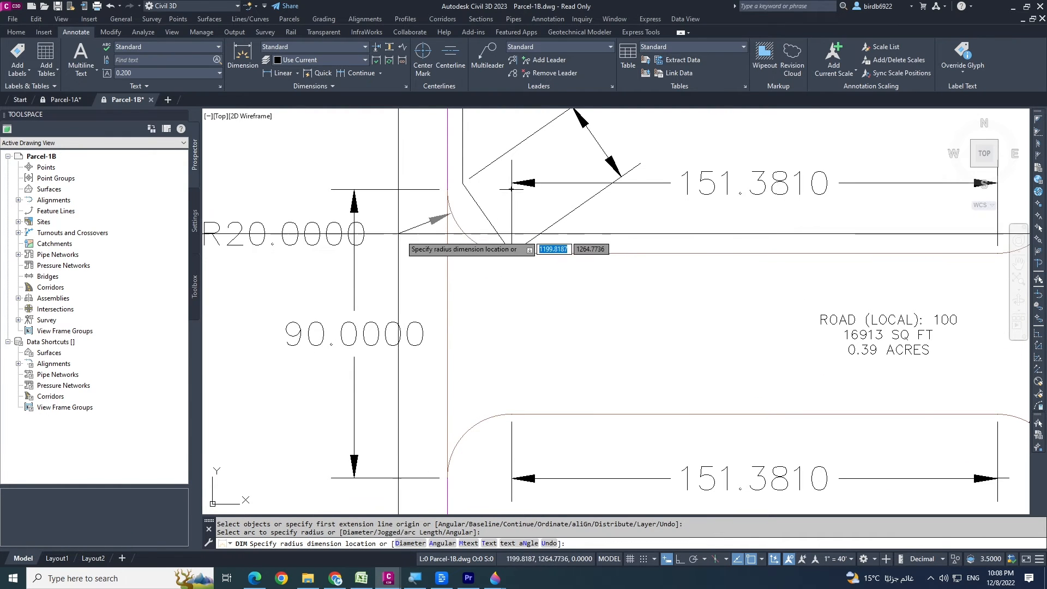
left_click(382, 231)
scroll(430, 280, "down", 3)
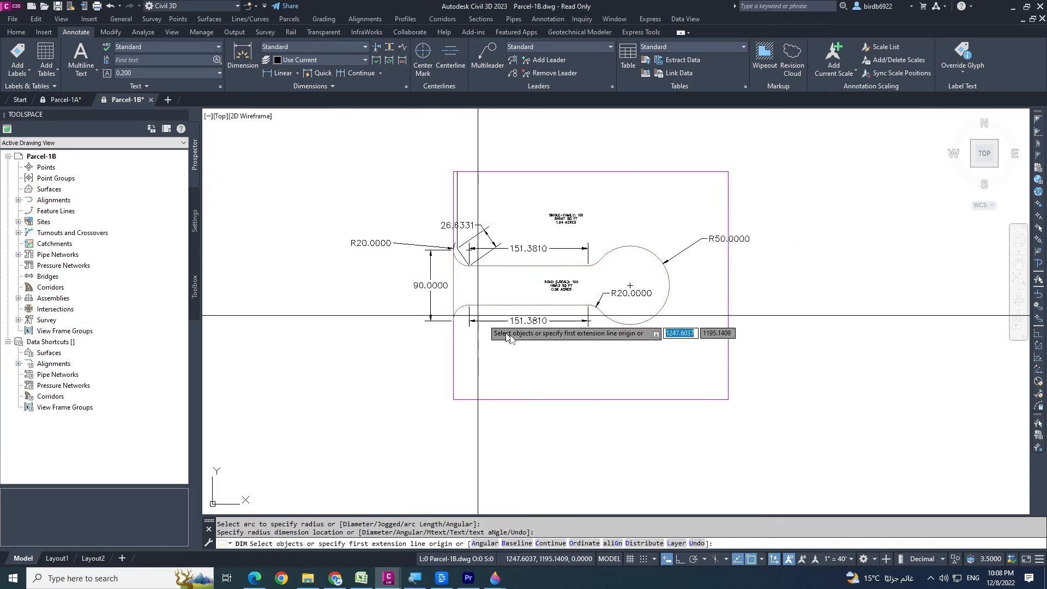
scroll(497, 329, "up", 3)
scroll(496, 329, "down", 2)
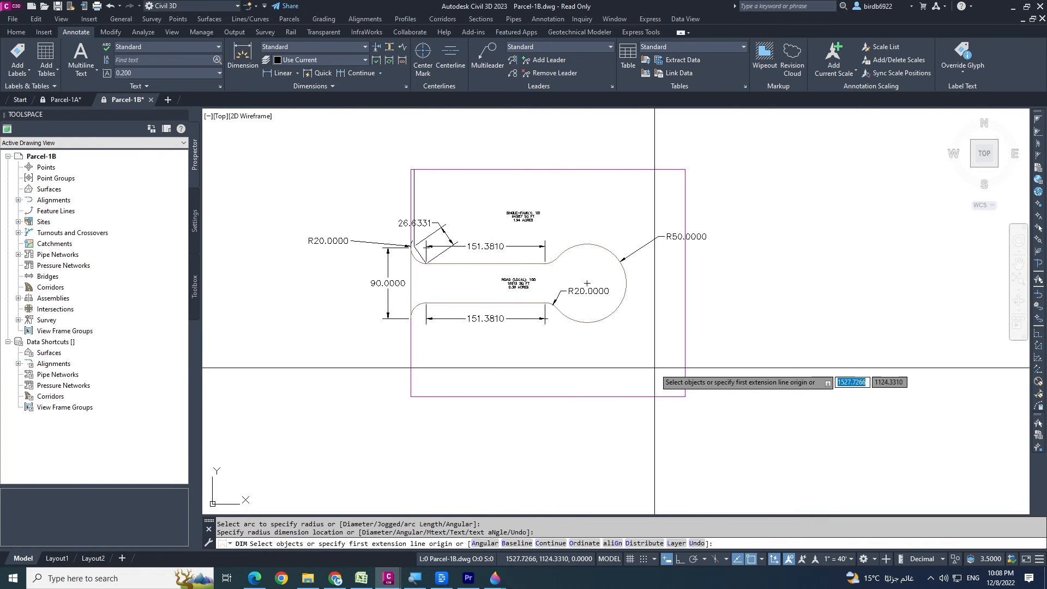
End the running dimension command.
scroll(484, 291, "up", 2)
key("Return")
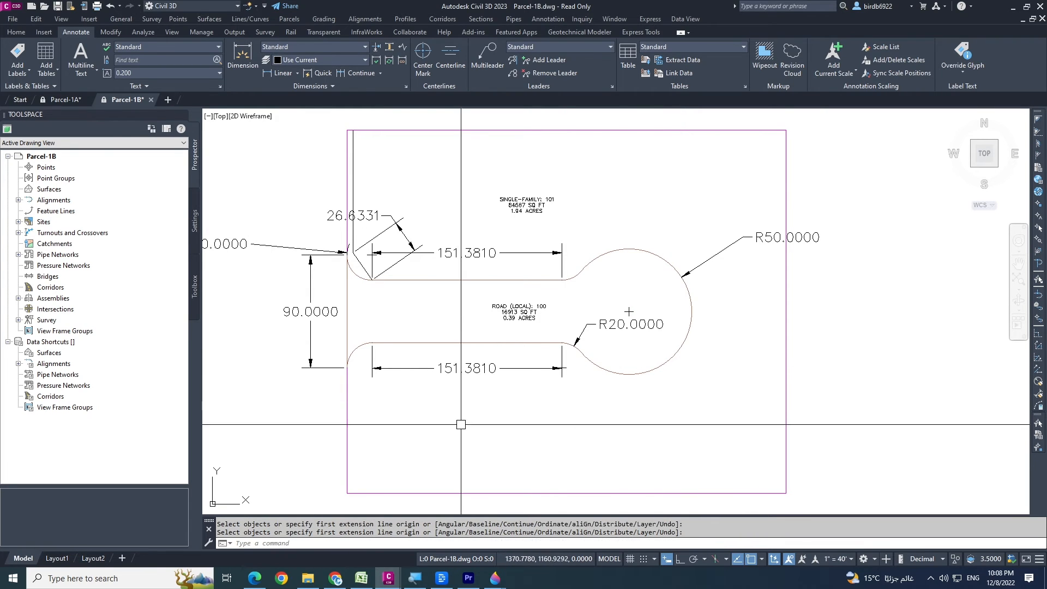
key("Escape")
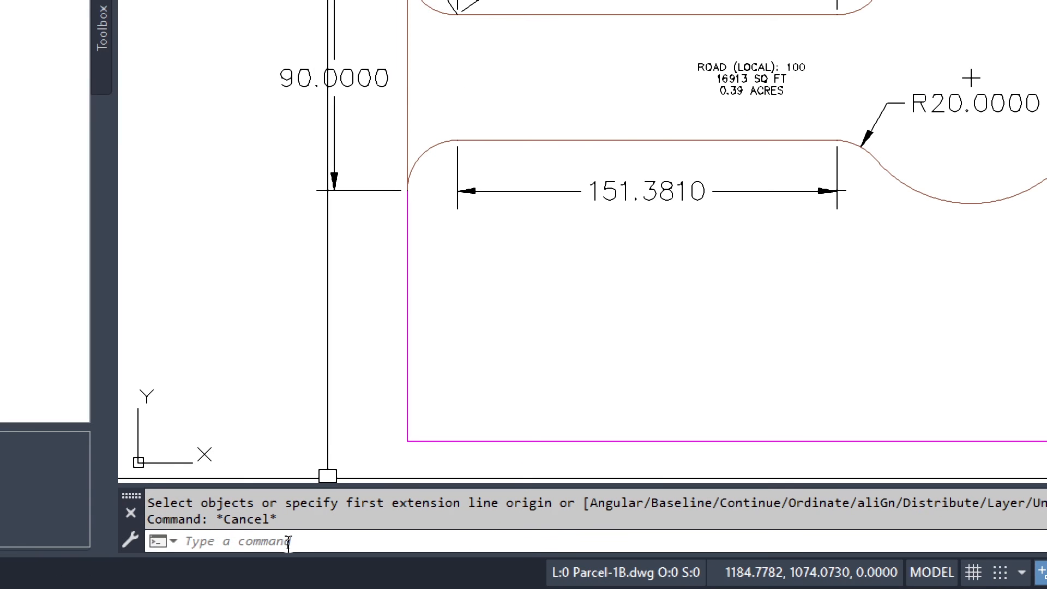
Run DIM and add a radius dimension to the road's lower entrance arc, placing its text just outside the west boundary.
type("d")
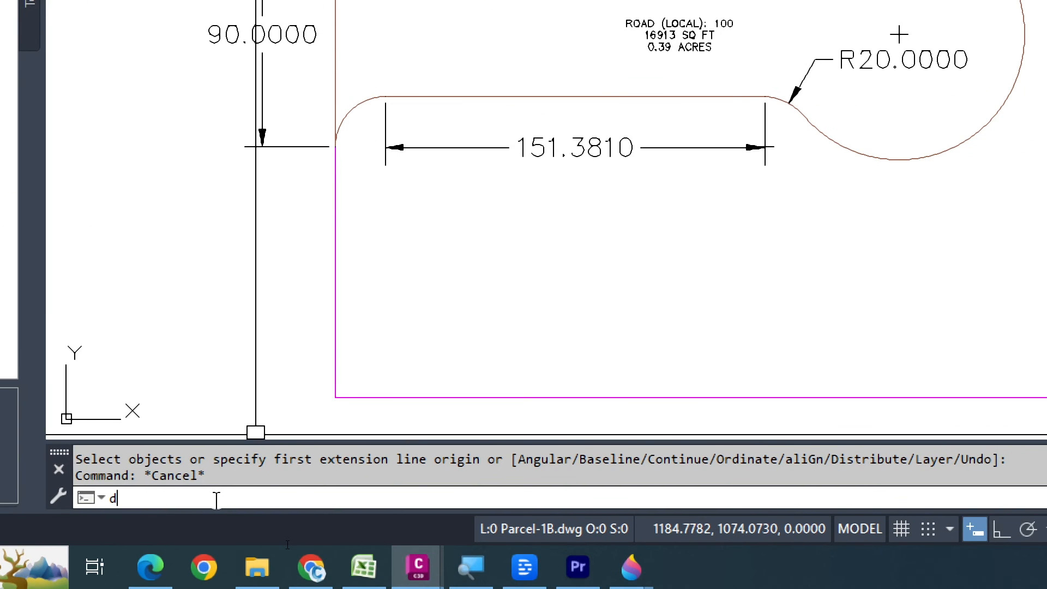
type("o")
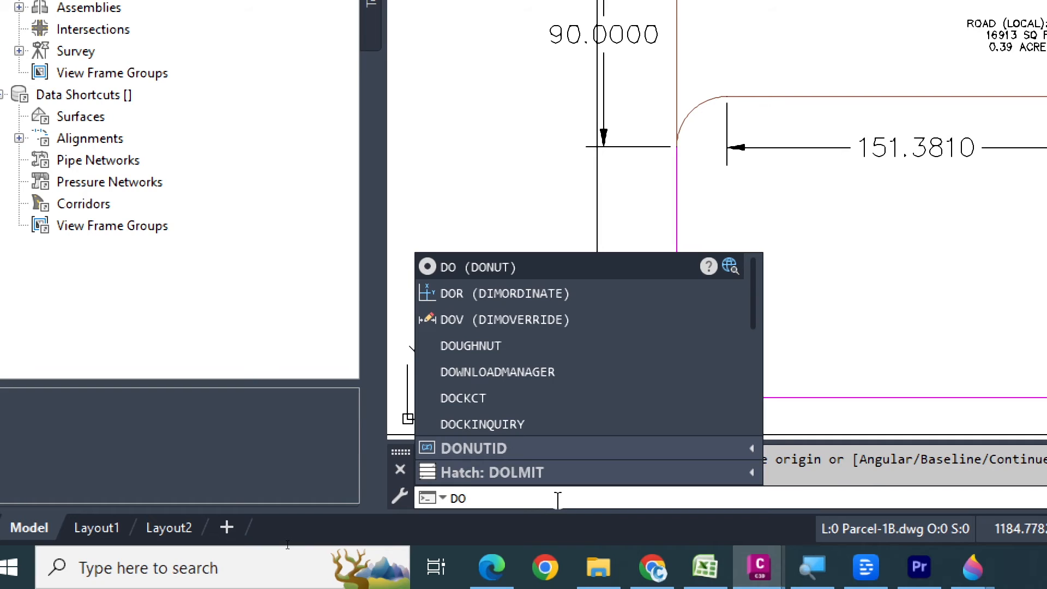
key("BackSpace")
type("i")
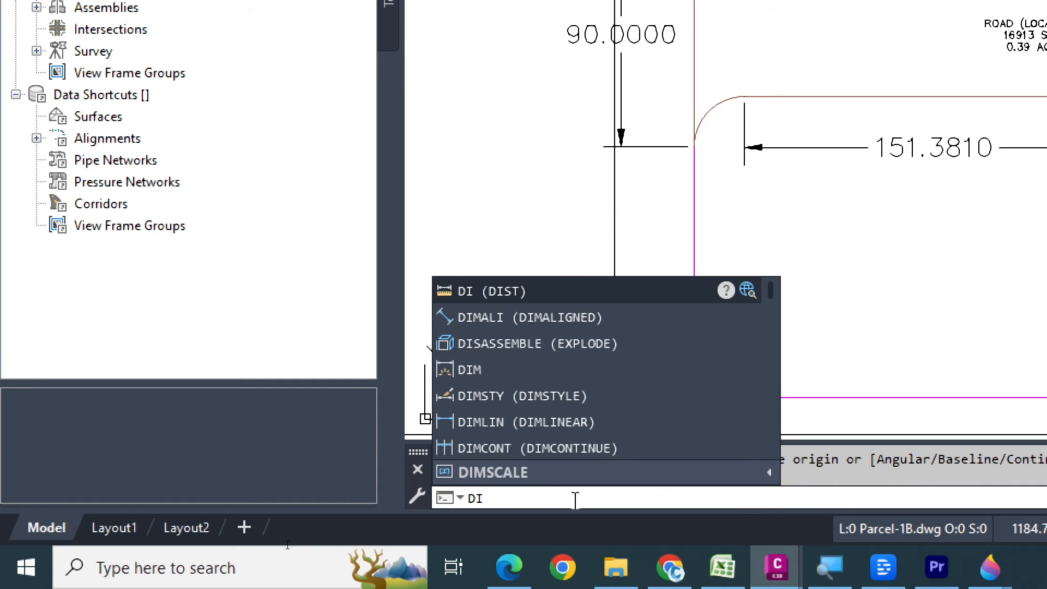
type("m")
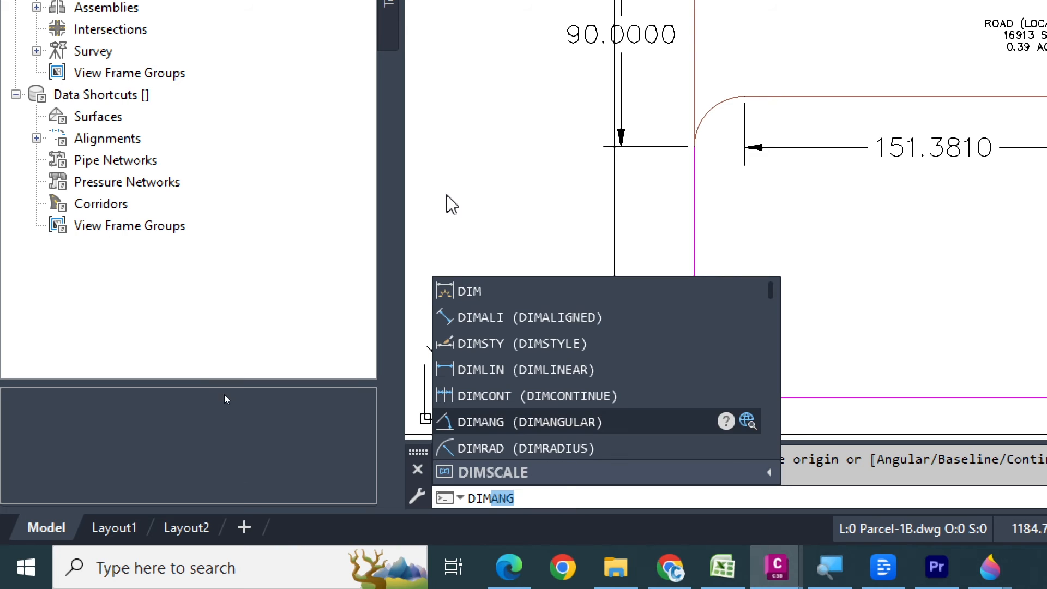
left_click(479, 290)
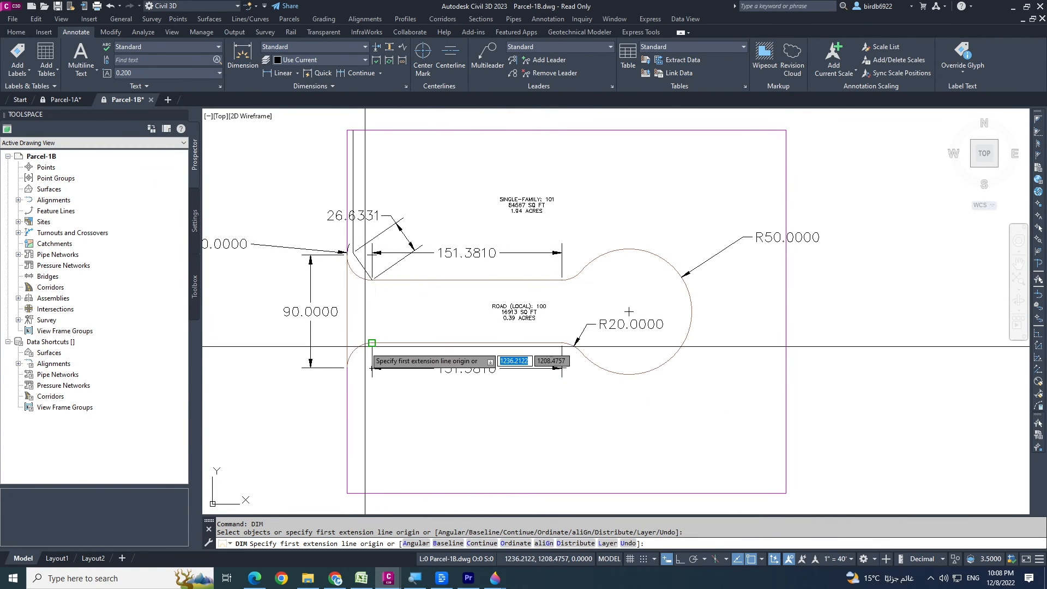
scroll(362, 343, "up", 2)
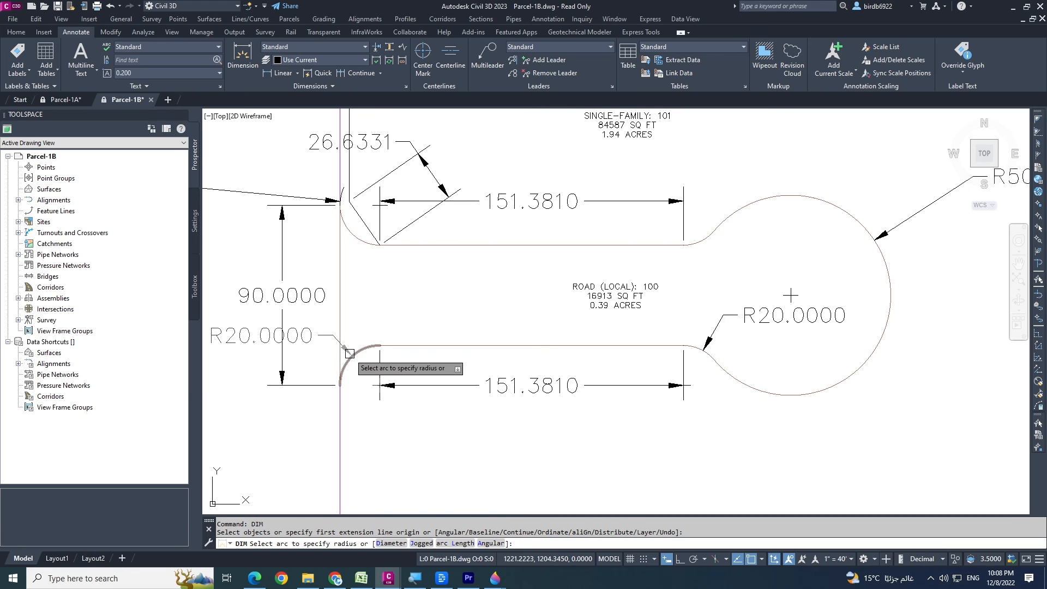
left_click(349, 354)
scroll(360, 349, "down", 2)
scroll(378, 374, "up", 2)
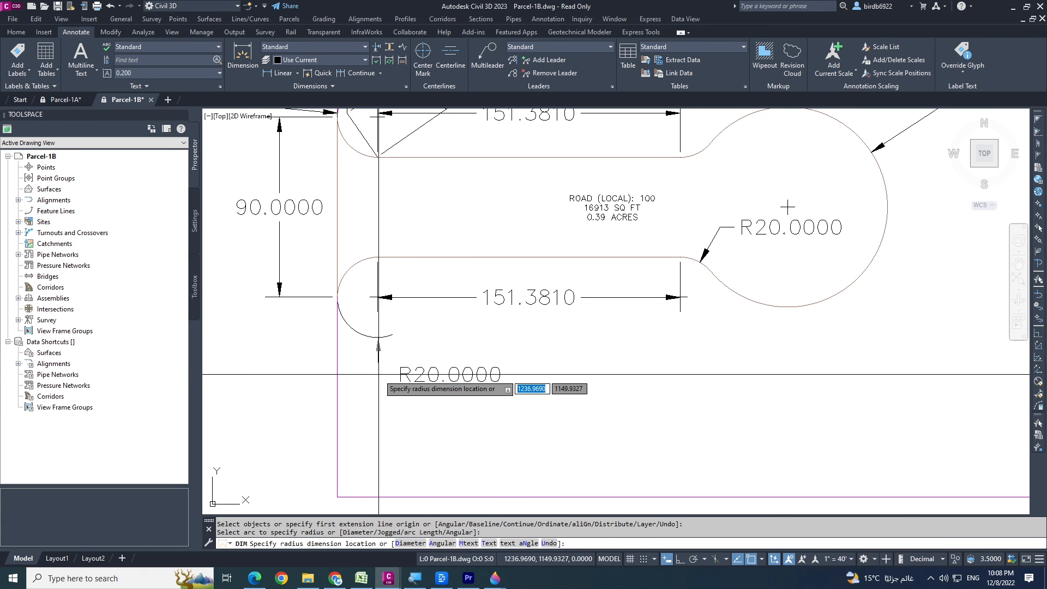
scroll(373, 375, "down", 3)
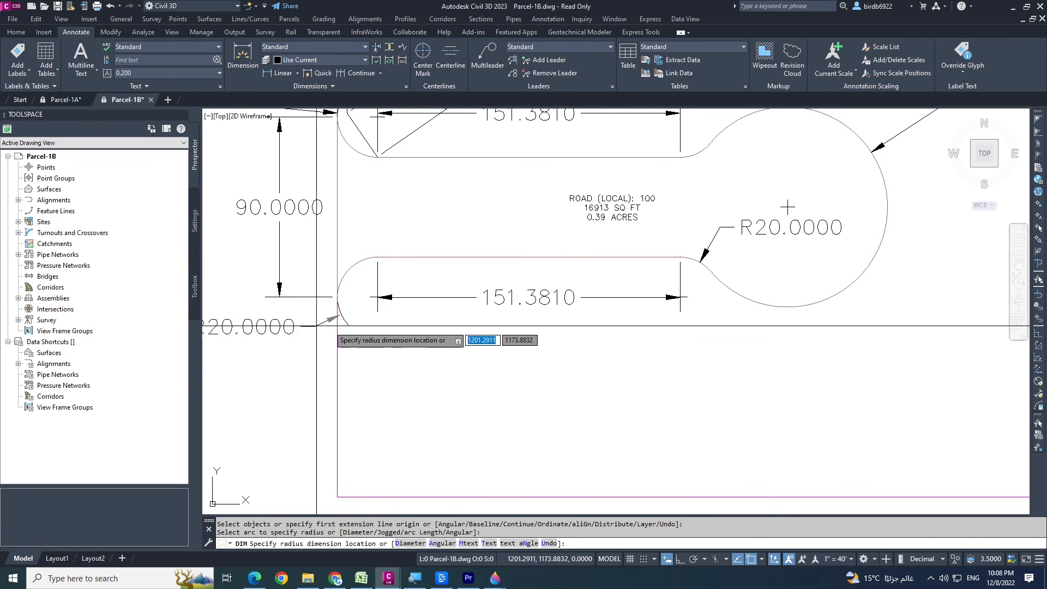
scroll(346, 269, "up", 2)
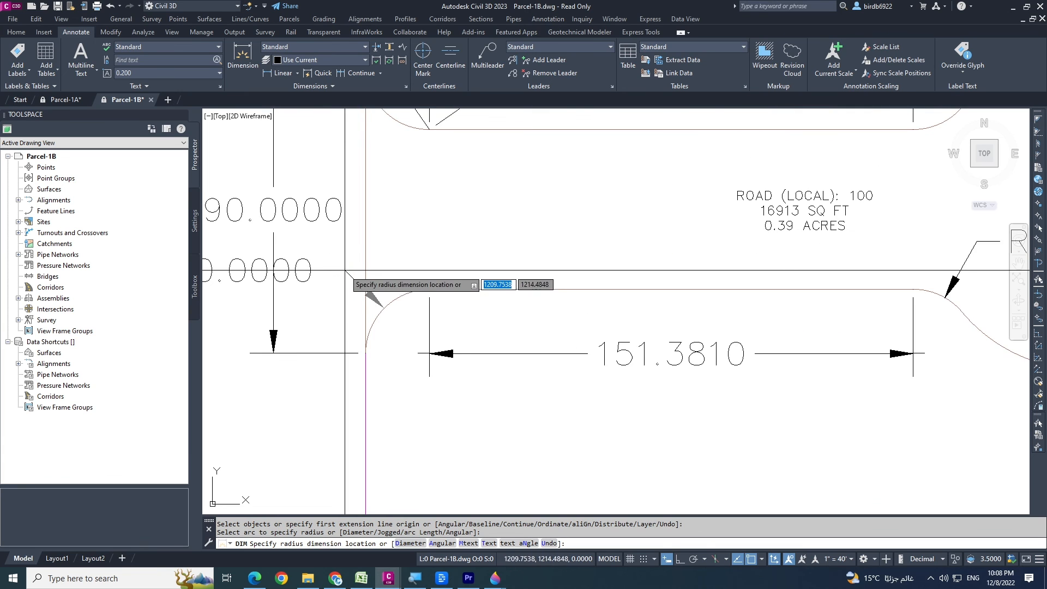
left_click(346, 269)
scroll(460, 273, "down", 3)
scroll(595, 305, "down", 3)
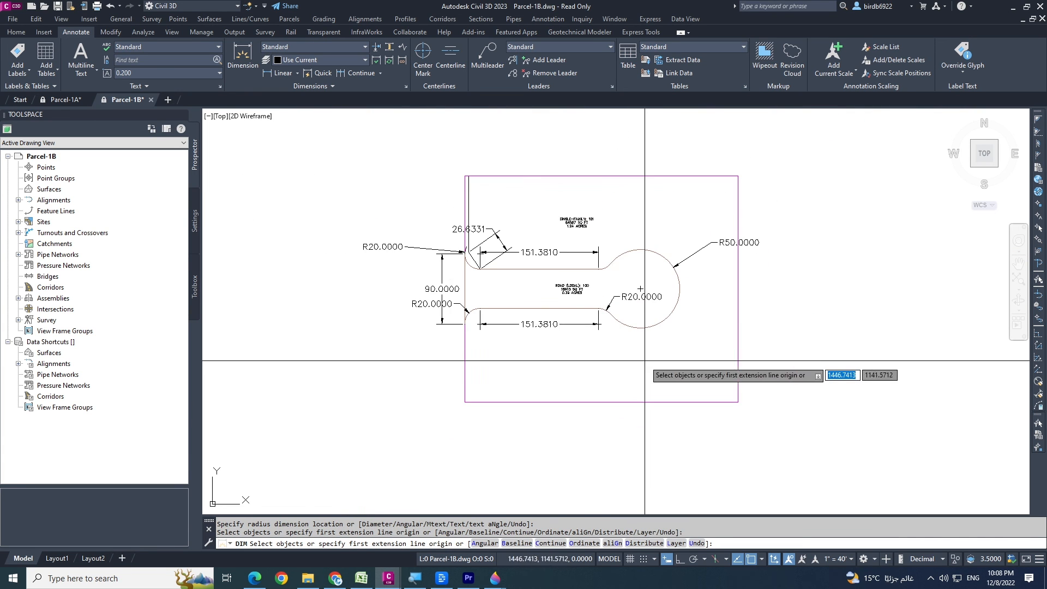
key("Return")
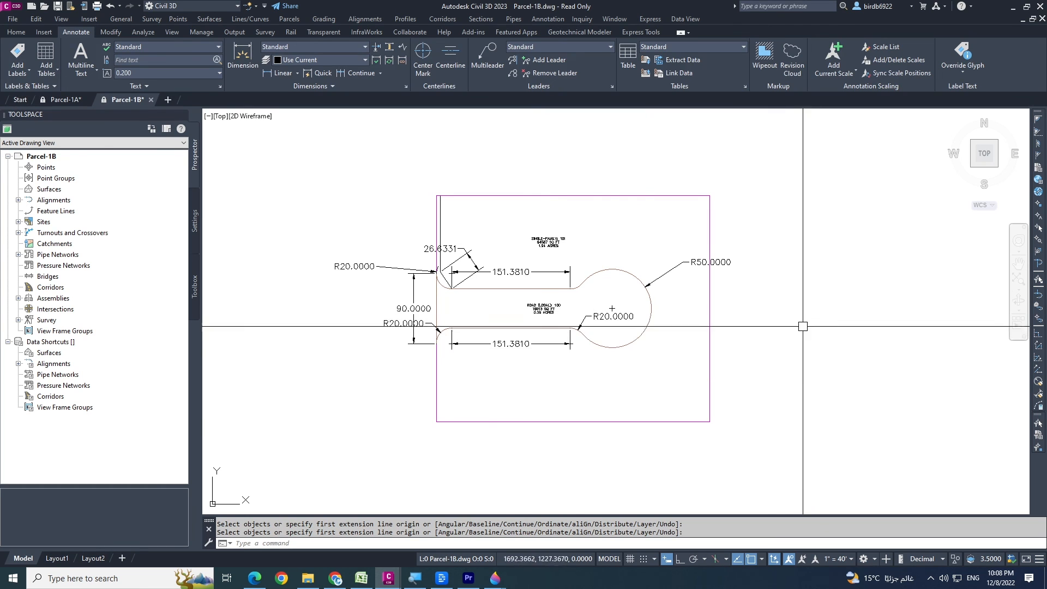
middle_click_drag(716, 321, 704, 312)
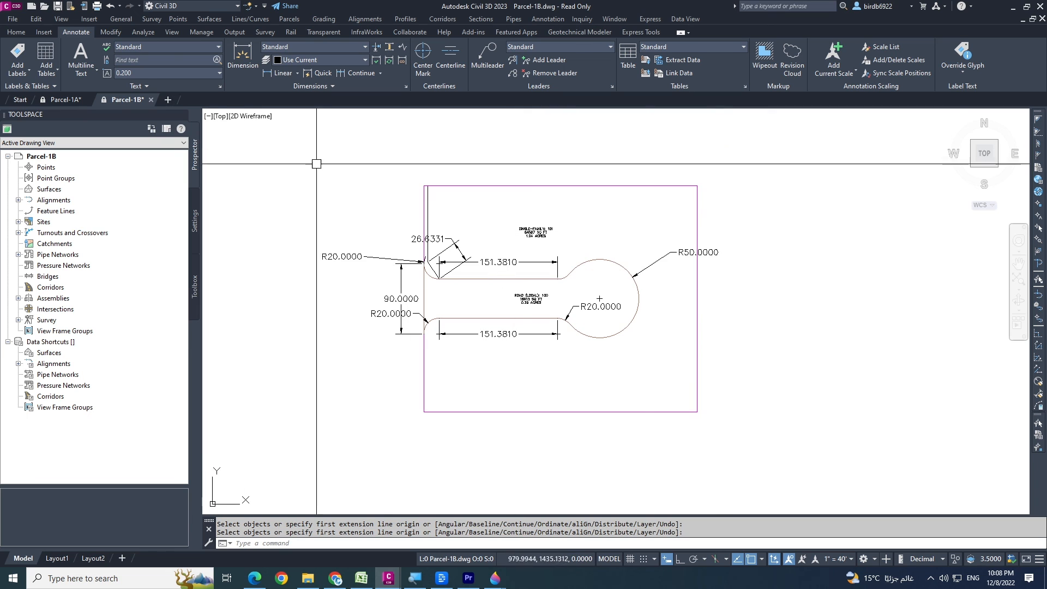
left_click(16, 32)
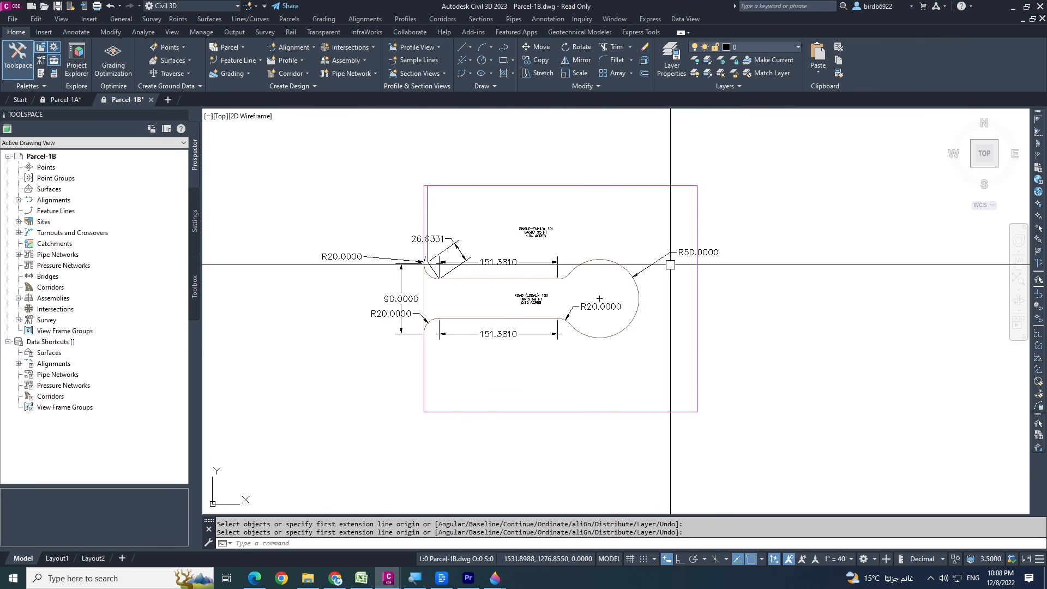